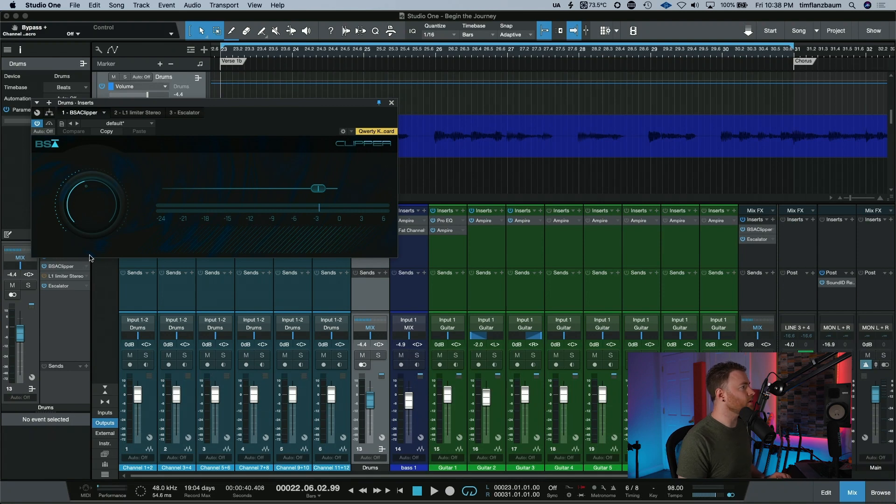
Solo the Drums bus and close its BSAClipper insert window.
mouse_move(93, 212)
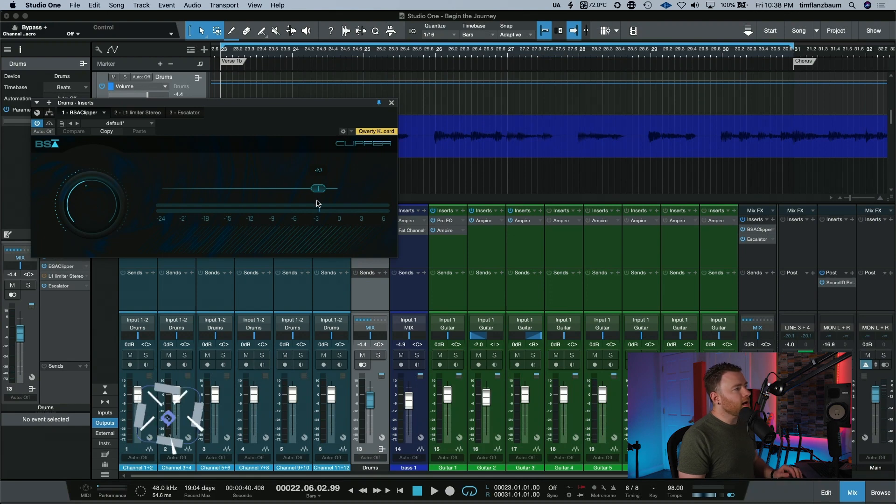
mouse_move(317, 195)
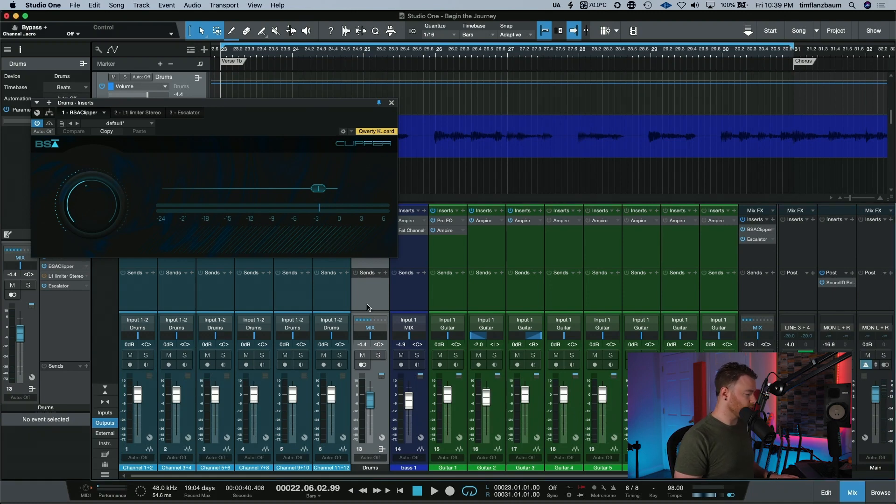
key("s")
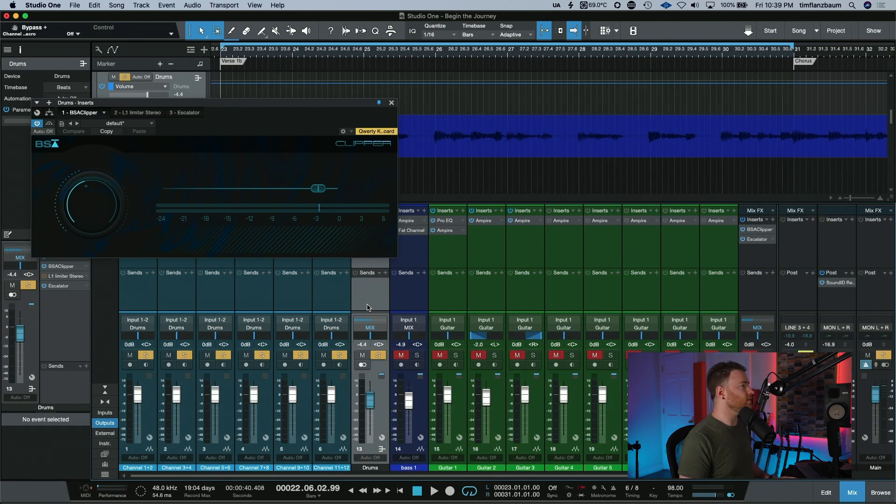
left_click(391, 103)
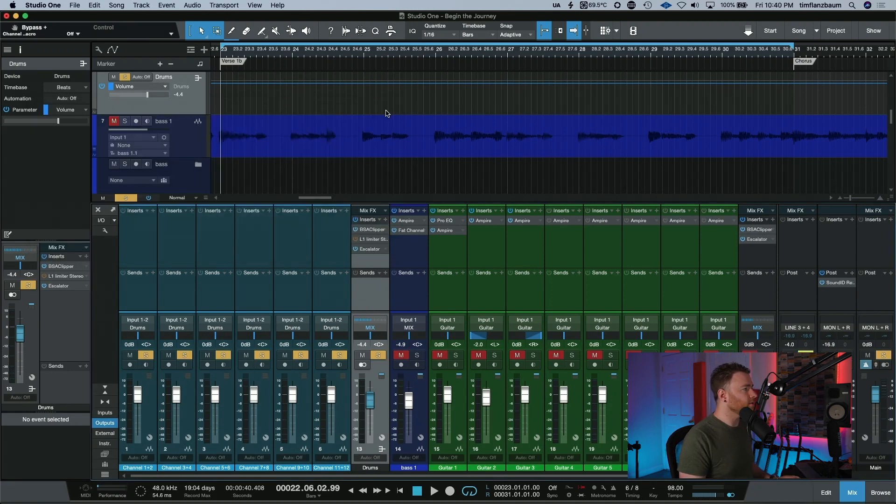
Deactivate all inserts on the Drums bus and play the Verse 1b loop to hear the drums unprocessed.
left_click(357, 220)
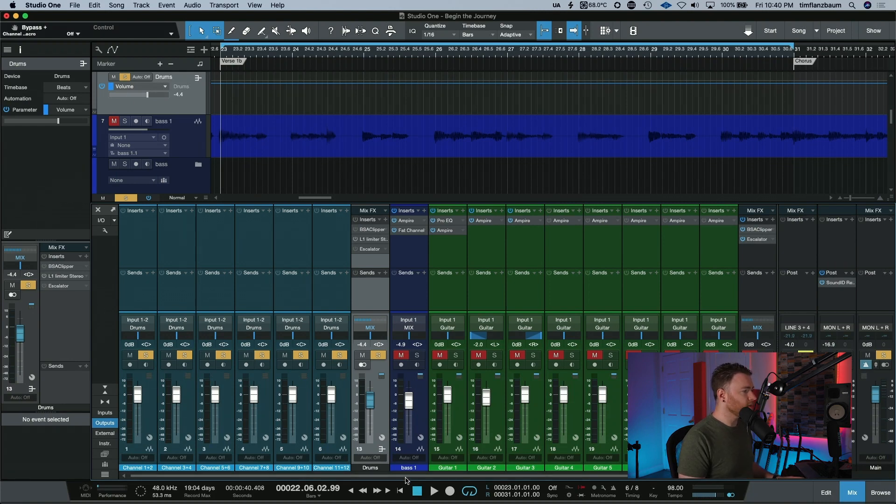
left_click_drag(405, 476, 486, 477)
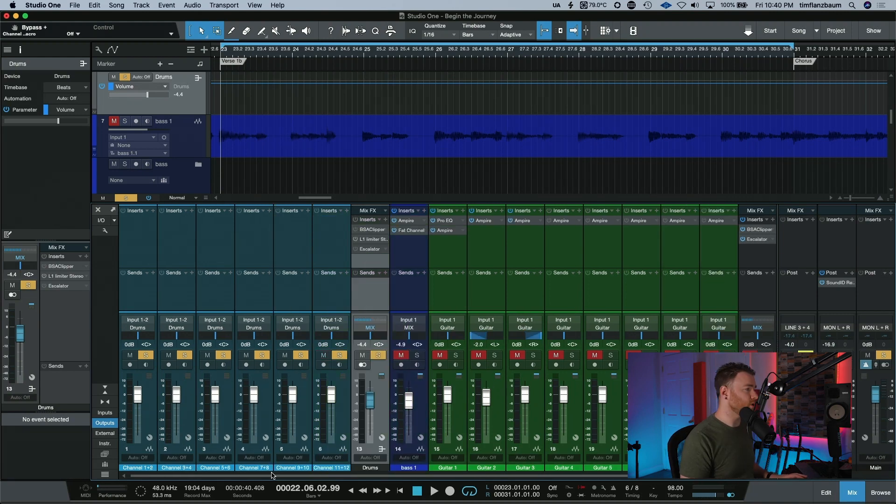
key("space")
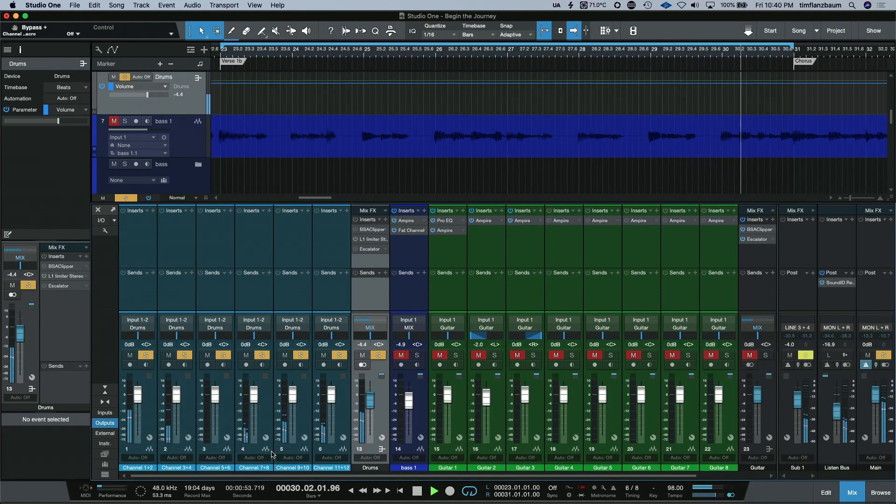
key("space")
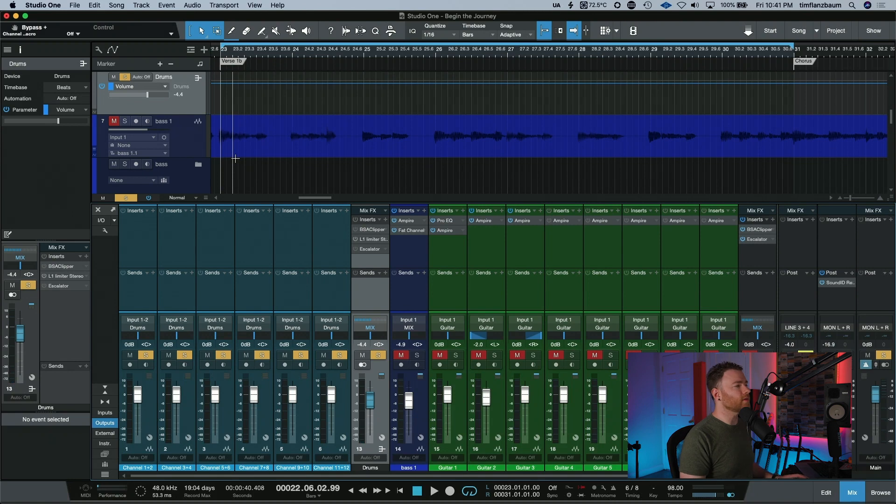
Reactivate BSAClipper on the Drums bus and play the loop to hear the drums clipped.
left_click(372, 229)
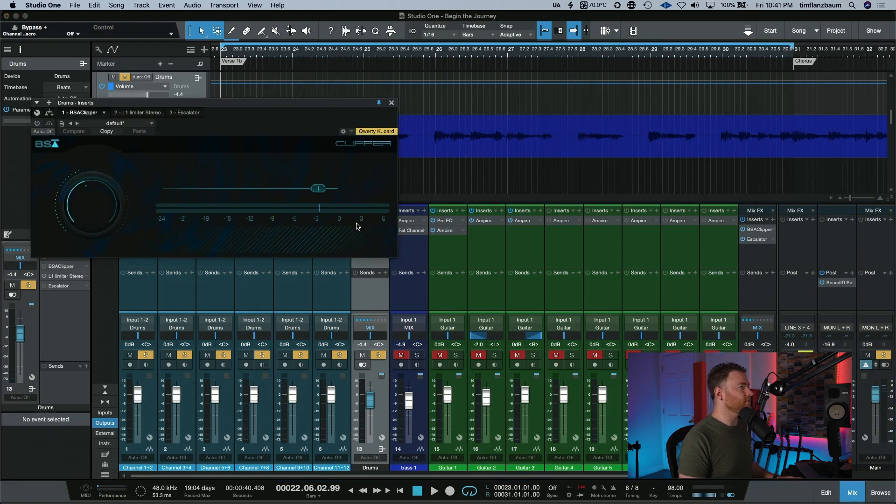
left_click(38, 124)
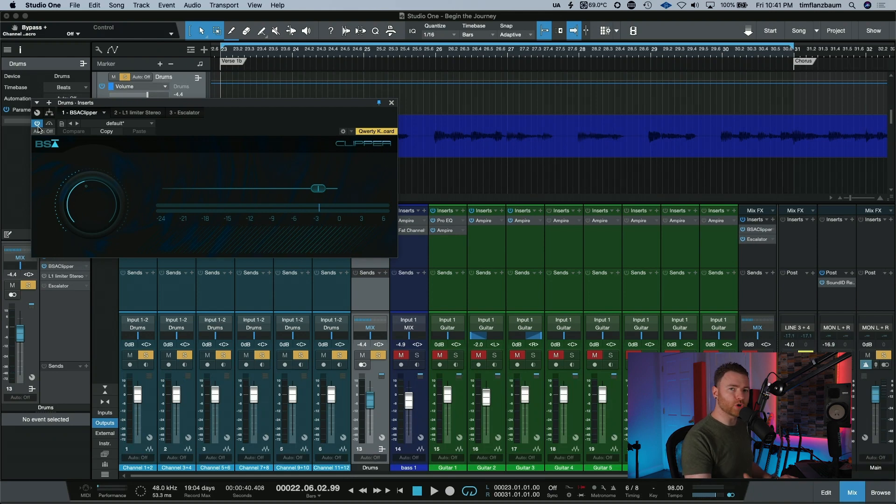
key("space")
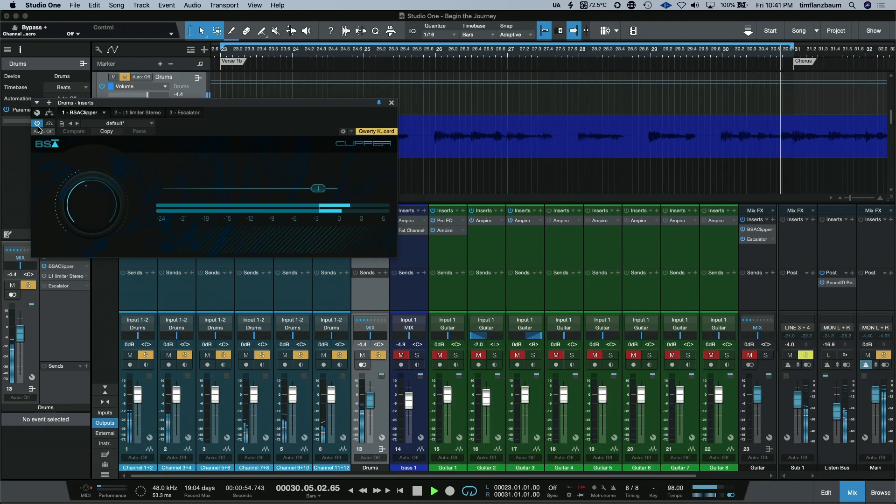
key("space")
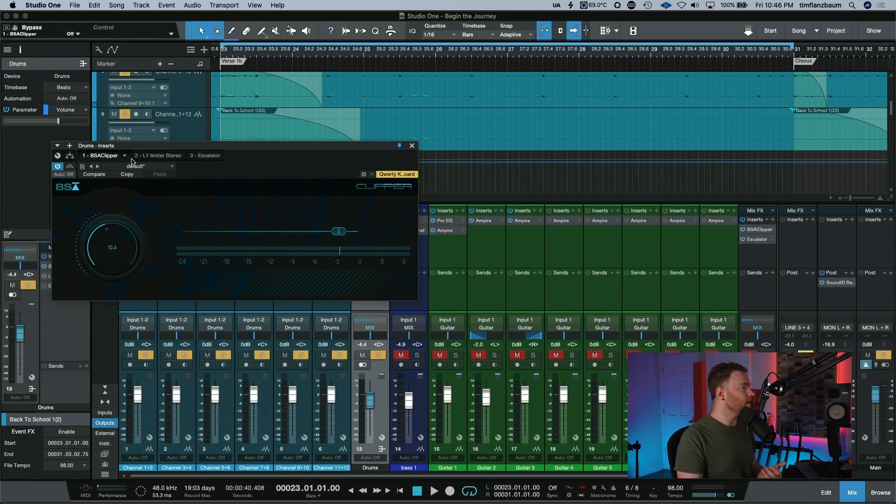
Activate the L1 limiter Stereo on the Drums bus and play the loop to audition the limited drums.
left_click(148, 156)
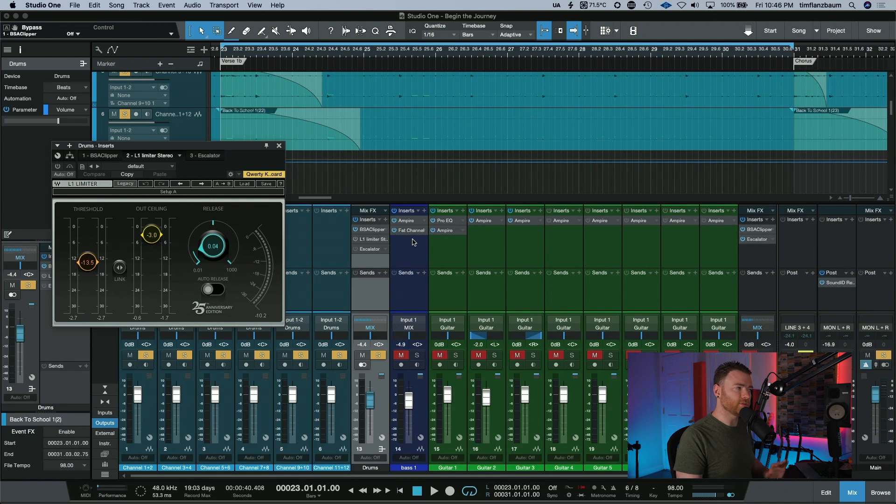
left_click(382, 439)
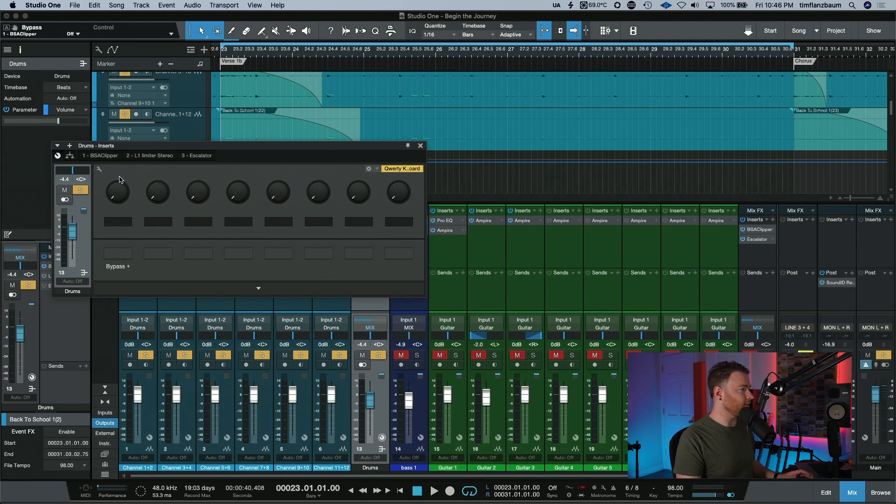
left_click(147, 158)
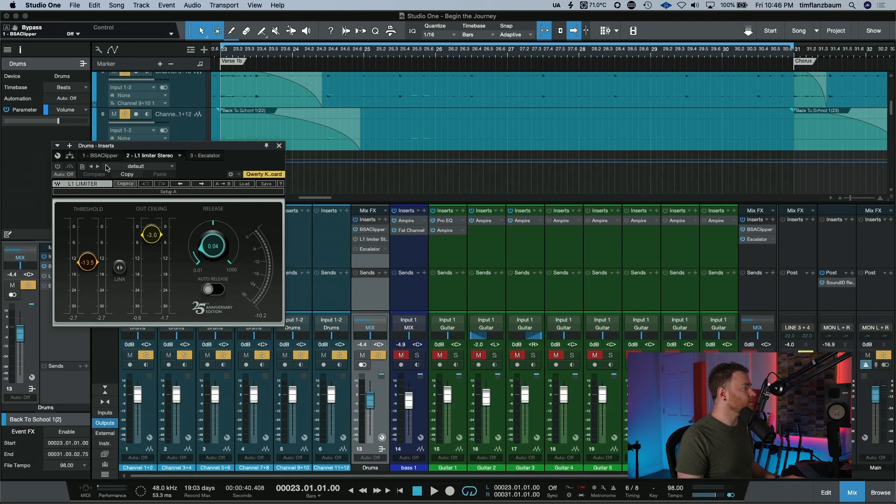
left_click(58, 167)
left_click(69, 167)
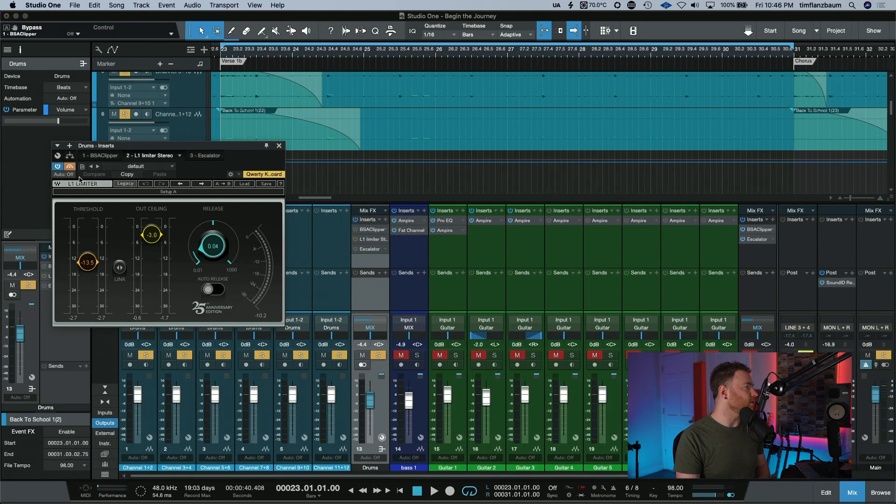
key("space")
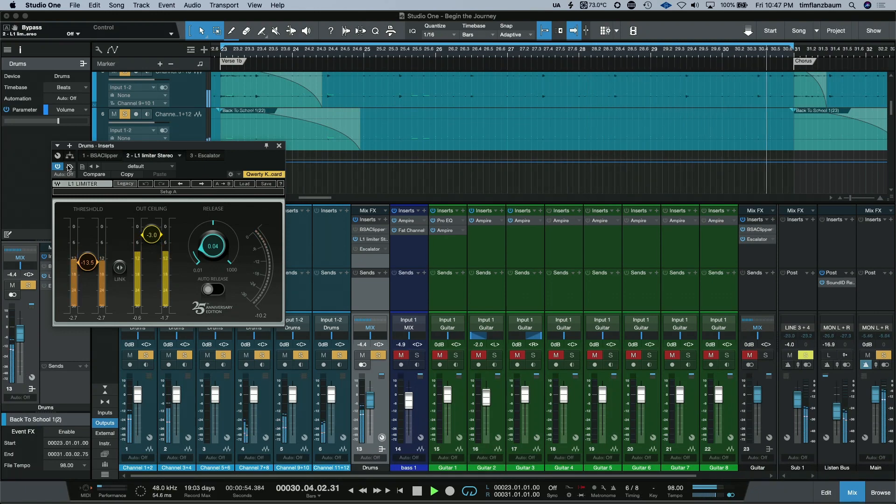
key("space")
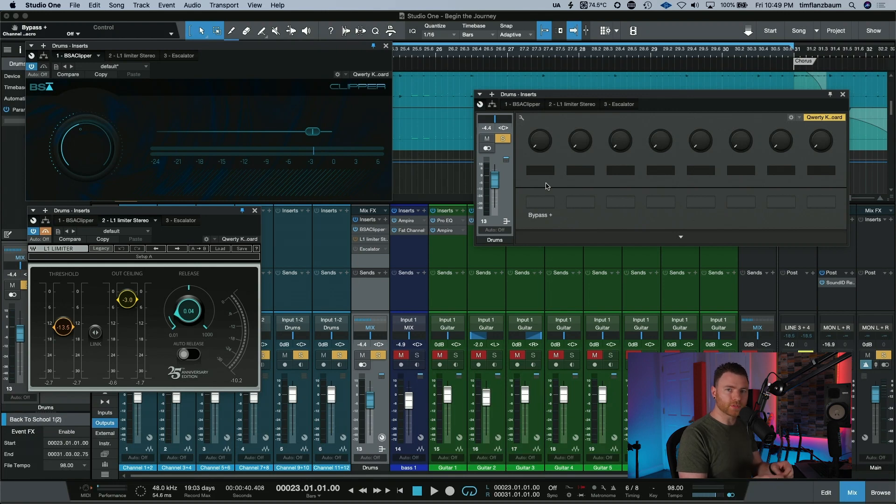
Compare BSAClipper with the L1 limiter on the drums by toggling the Bypass + macro repeatedly during playback.
key("space")
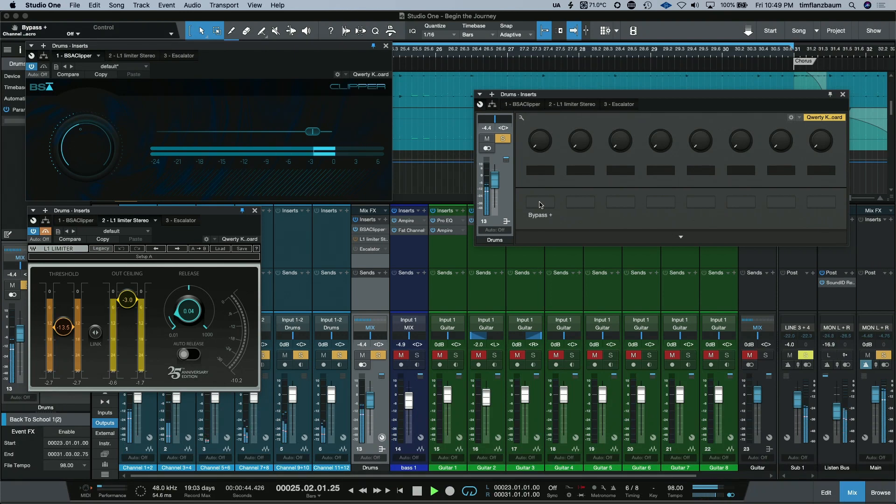
left_click(540, 204)
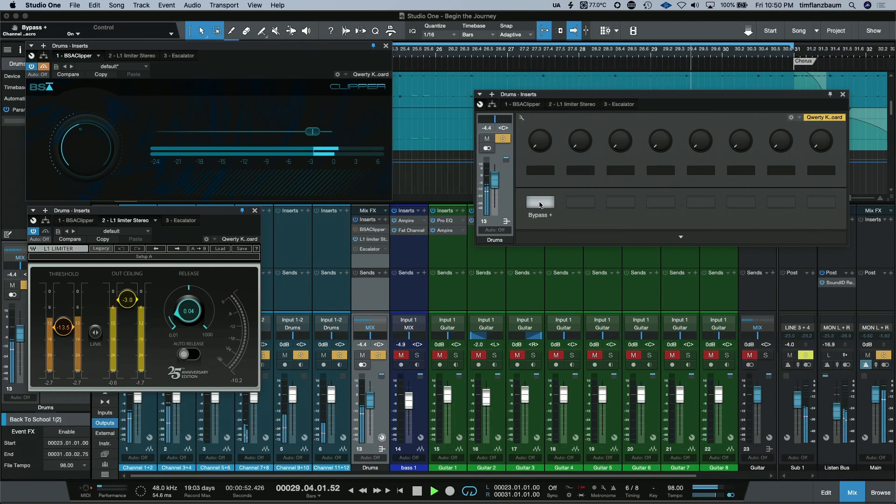
left_click(540, 203)
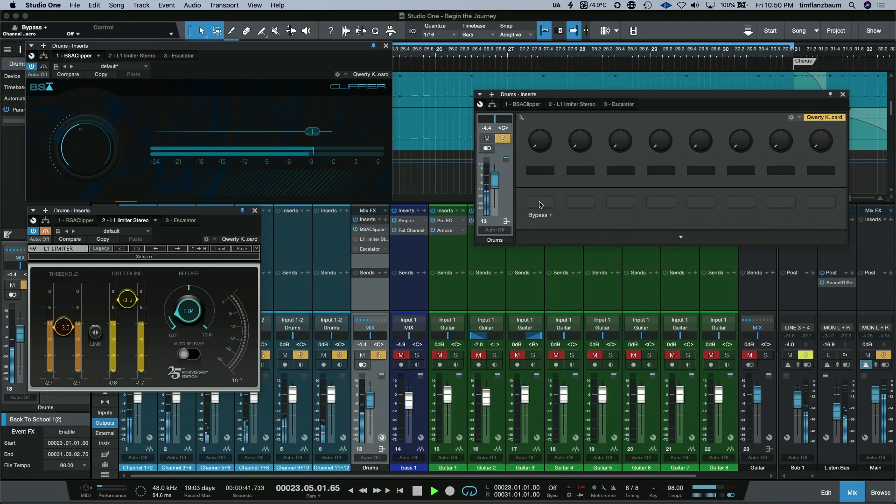
left_click(540, 204)
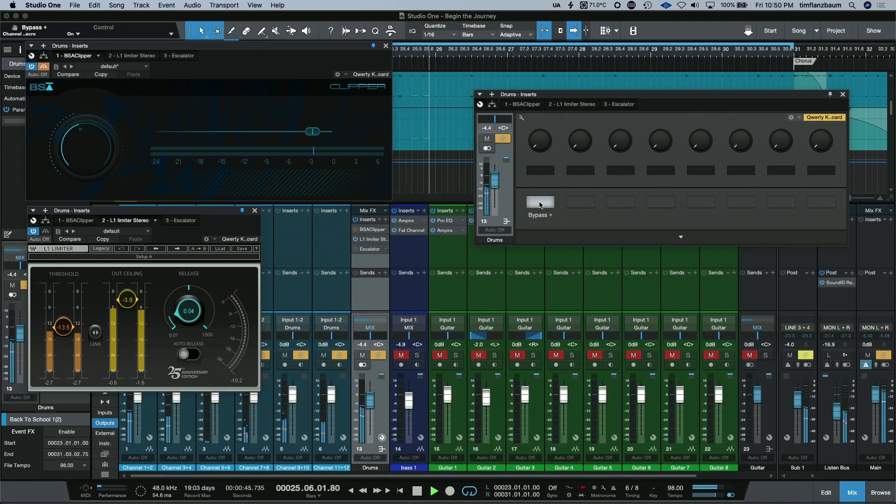
left_click(540, 204)
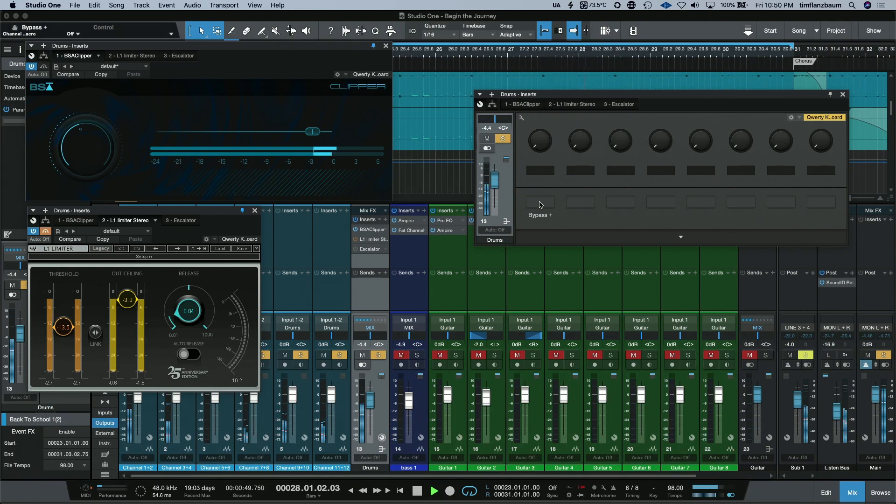
left_click(541, 204)
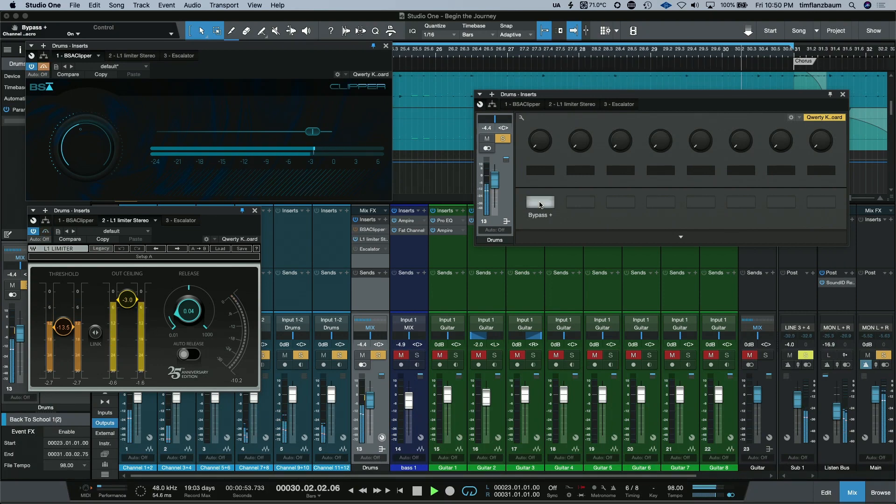
left_click(540, 204)
key("space")
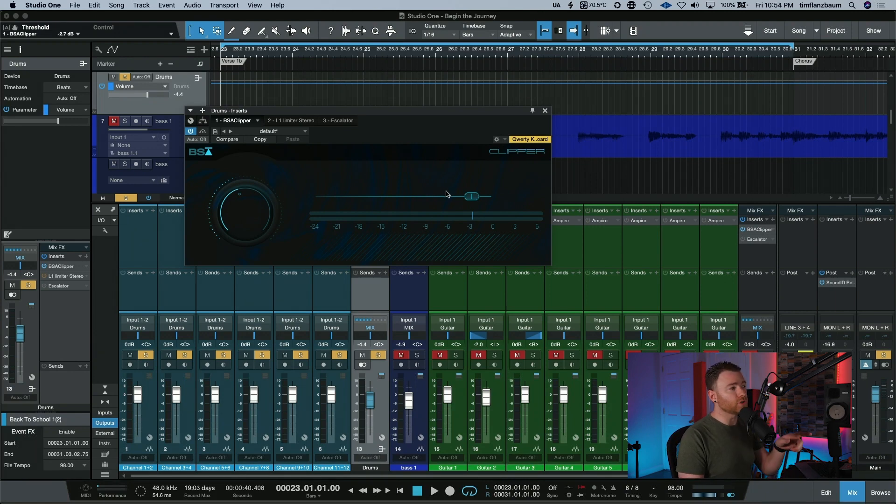
Try different BSAClipper threshold positions while the soloed drums play, ending at -2.7 dB.
mouse_move(472, 202)
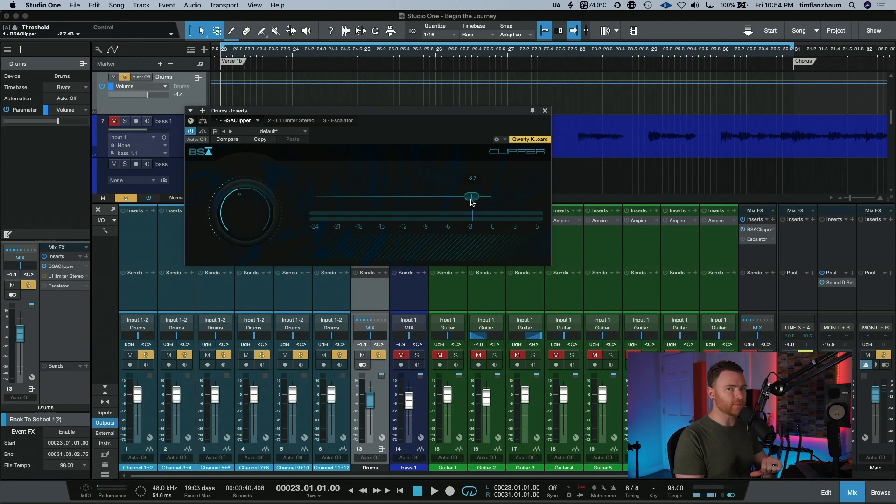
key("space")
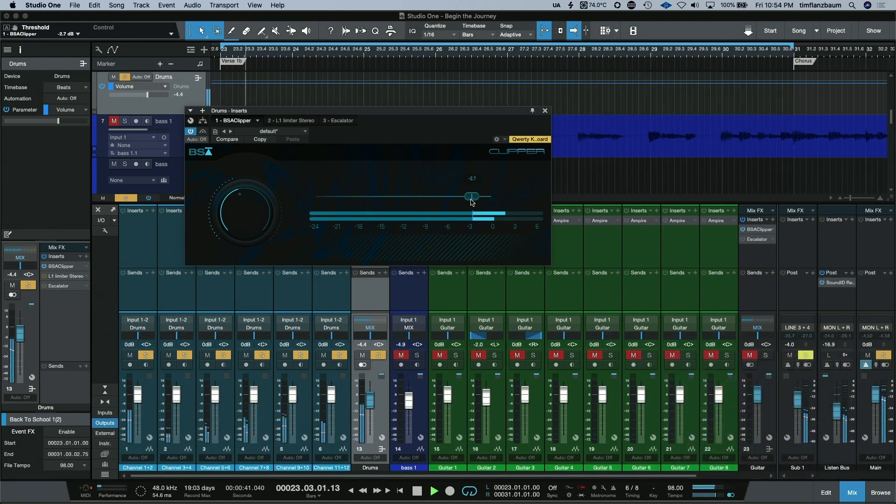
mouse_move(472, 201)
left_mouse_down()
mouse_move(396, 200)
mouse_move(470, 196)
left_mouse_up()
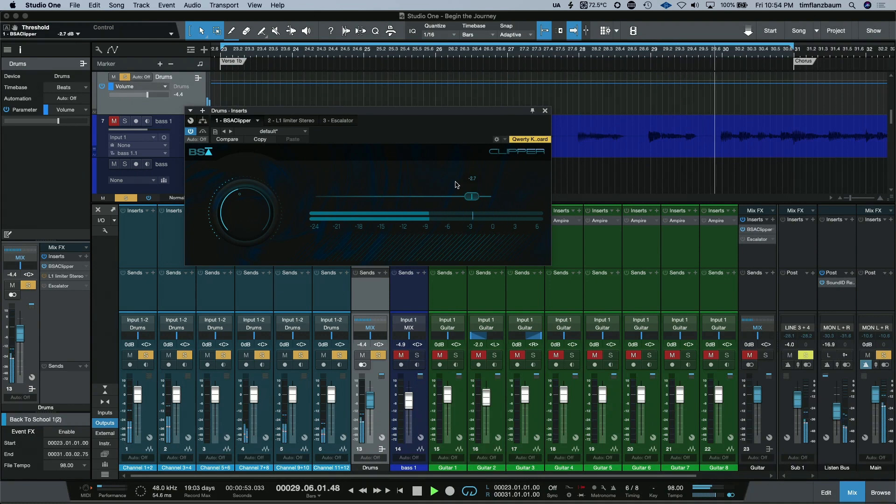
Lower the L1 limiter's threshold to -30.0 dB and adjust its out ceiling while the drums play.
left_click(287, 121)
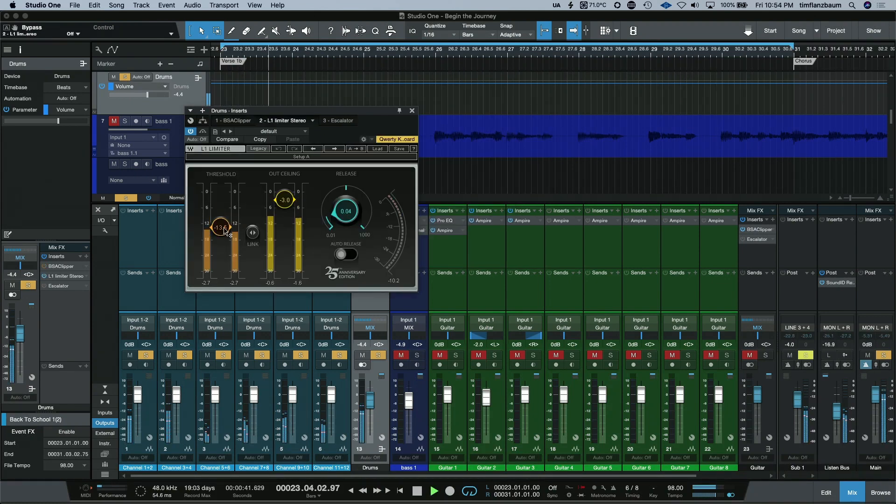
left_click_drag(253, 232, 252, 271)
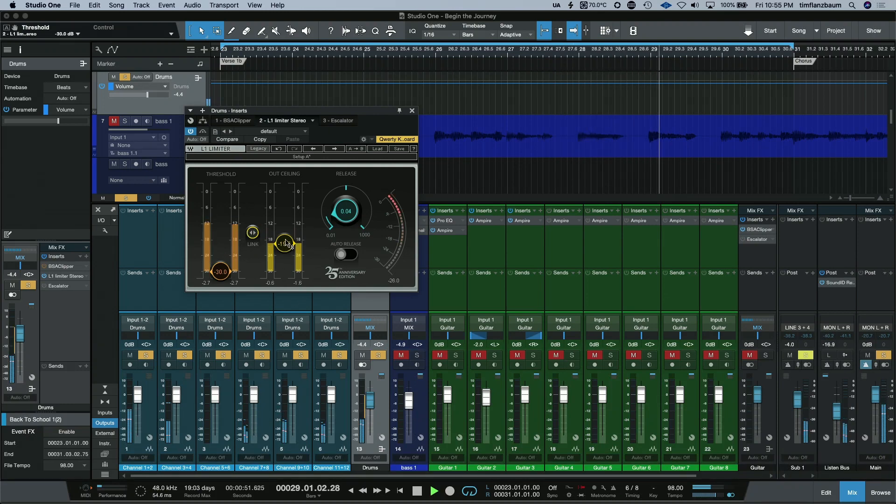
left_click_drag(286, 244, 286, 216)
key("space")
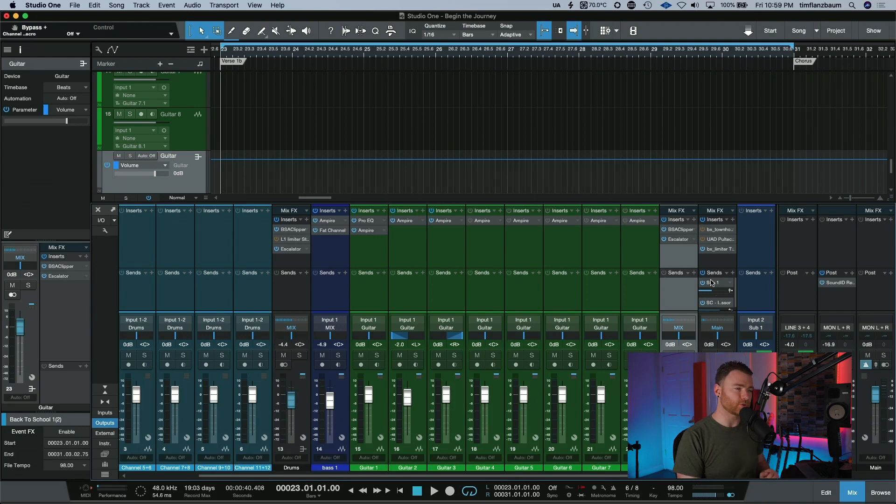
Insert BSAClipper on the MIX bus ahead of bx_limiter True Peak and start playback of the full mix.
left_click(733, 219)
type("bsa")
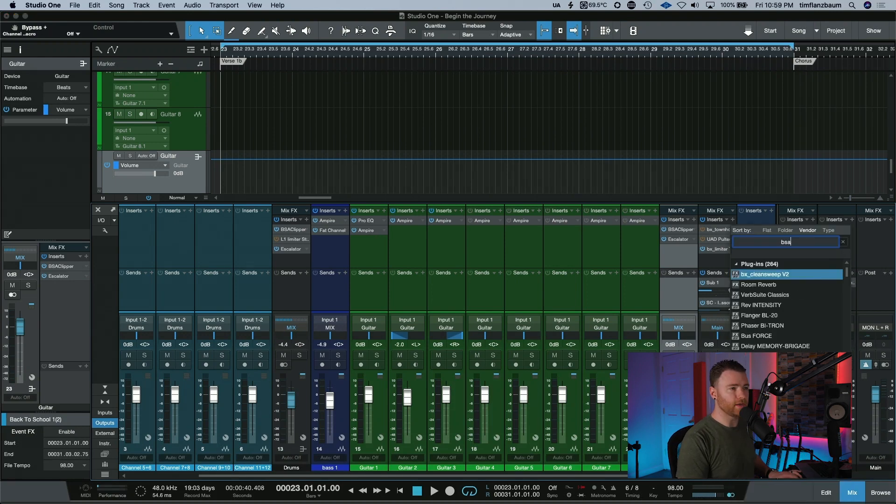
left_click(761, 275)
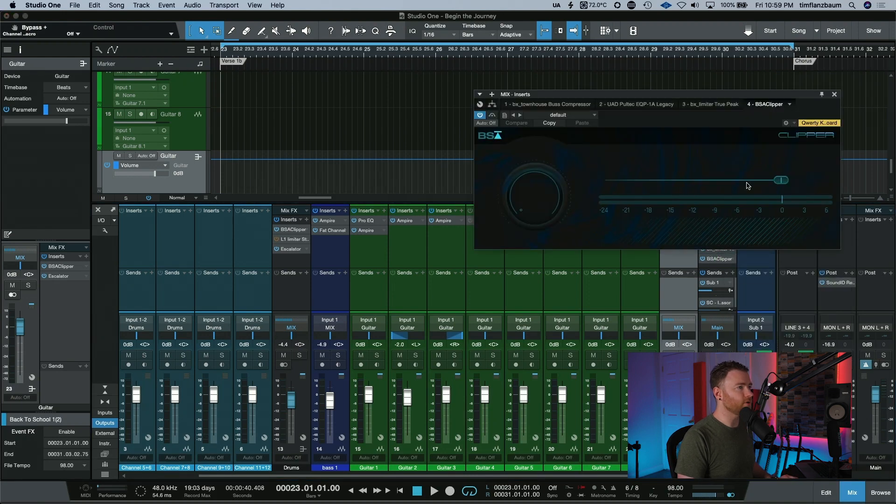
left_click_drag(766, 106, 695, 108)
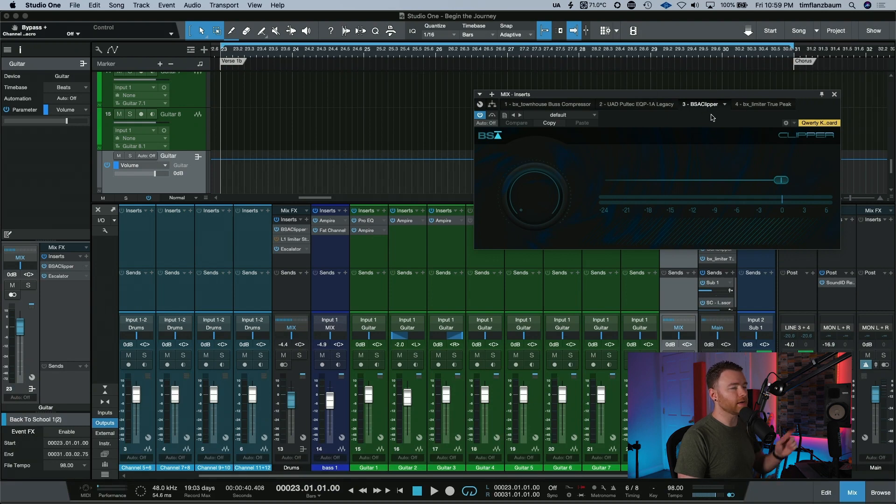
key("space")
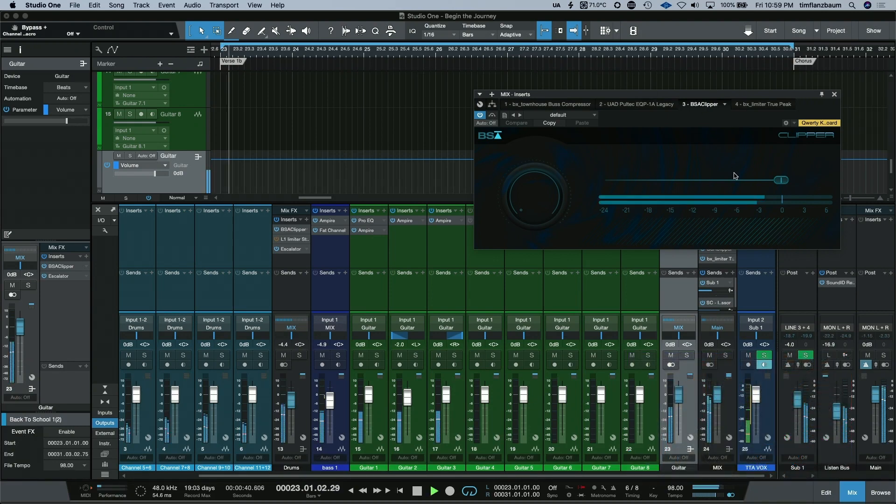
Lower BSAClipper's threshold on the MIX bus to -5.9 dB and raise bx_limiter True Peak's gain to 4.14 dB during playback.
left_click_drag(781, 180, 749, 184)
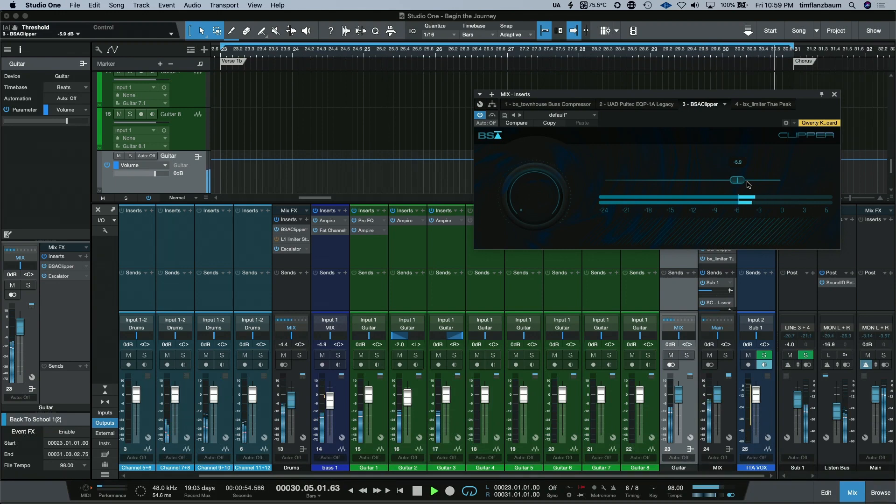
left_click(763, 105)
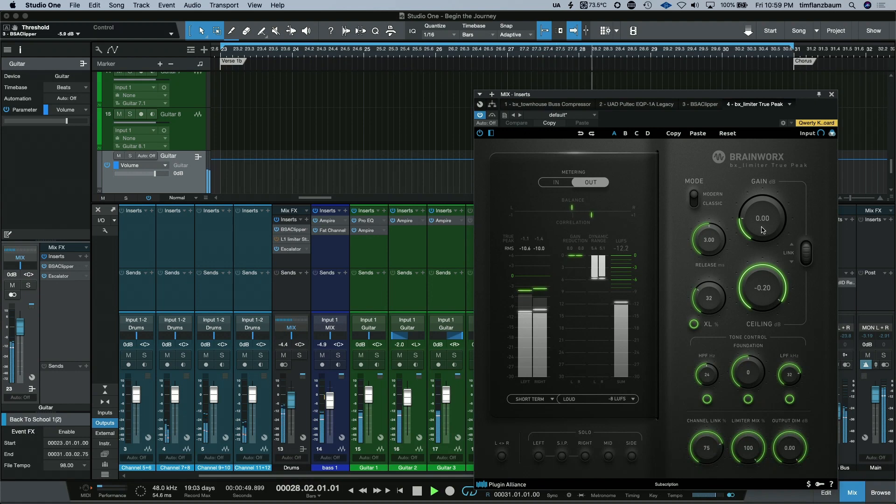
left_click_drag(760, 232, 756, 214)
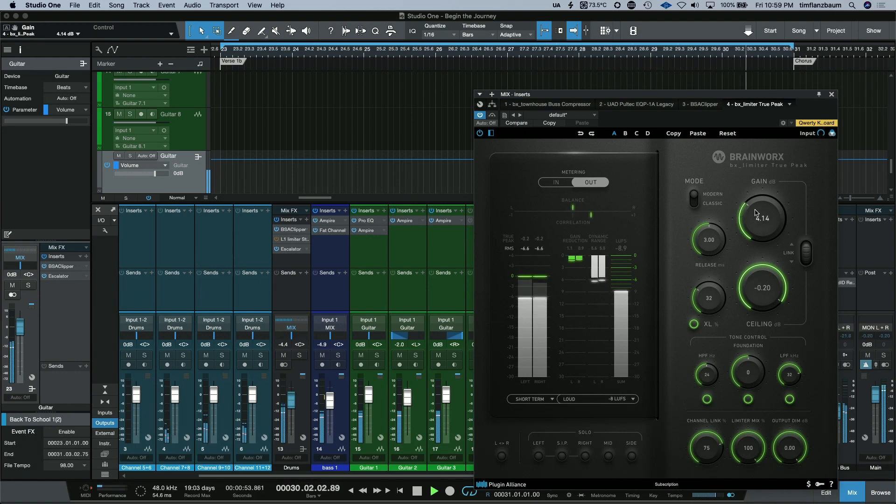
key("space")
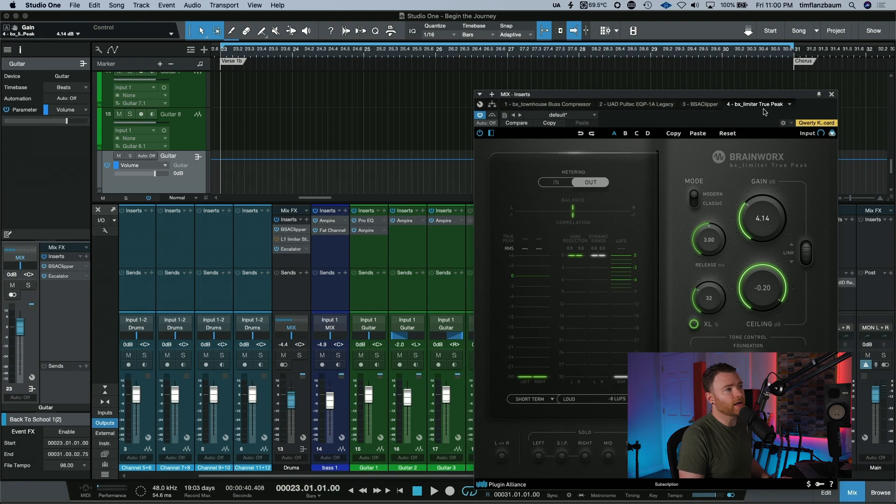
Move bx_limiter True Peak ahead of BSAClipper on the MIX bus and set its gain to 2.52 dB while the mix plays.
left_click_drag(761, 107, 699, 112)
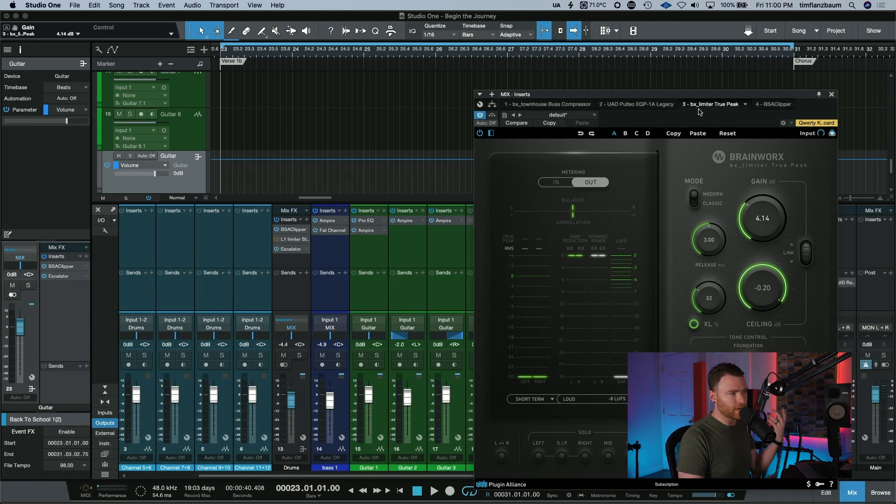
key("space")
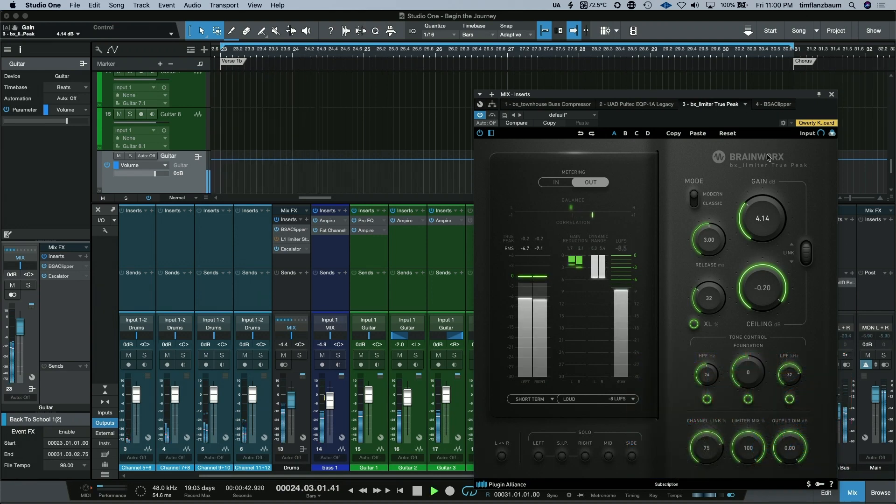
left_click_drag(765, 221, 764, 228)
Raise BSAClipper's threshold to -2.3 dB behind the limiter during playback and stop the mix.
left_click(767, 104)
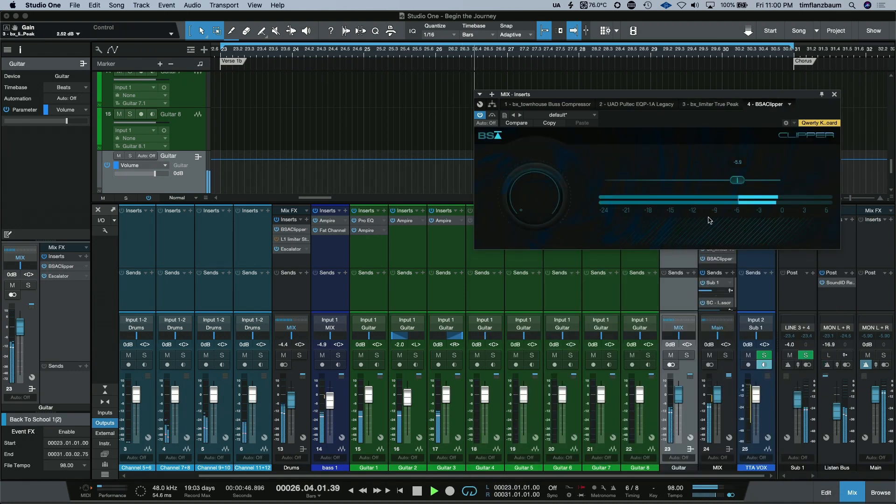
mouse_move(743, 184)
left_mouse_down()
mouse_move(773, 184)
mouse_move(757, 186)
left_mouse_up()
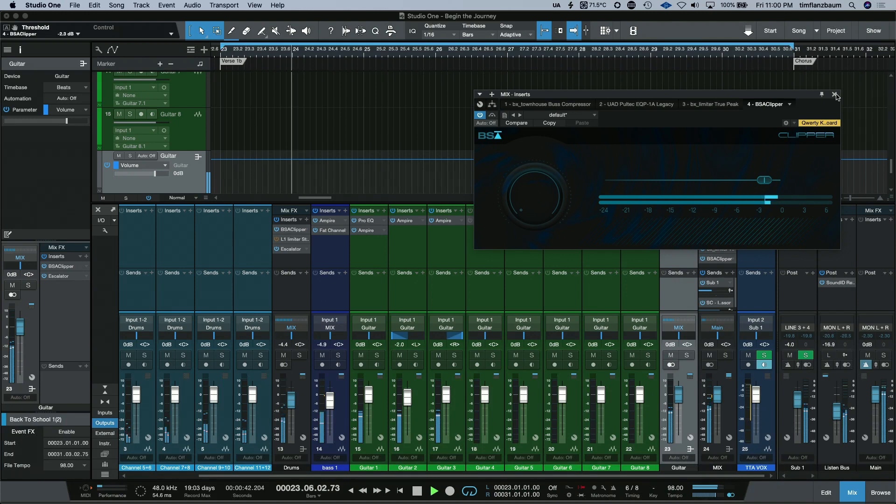
key("space")
left_click(710, 104)
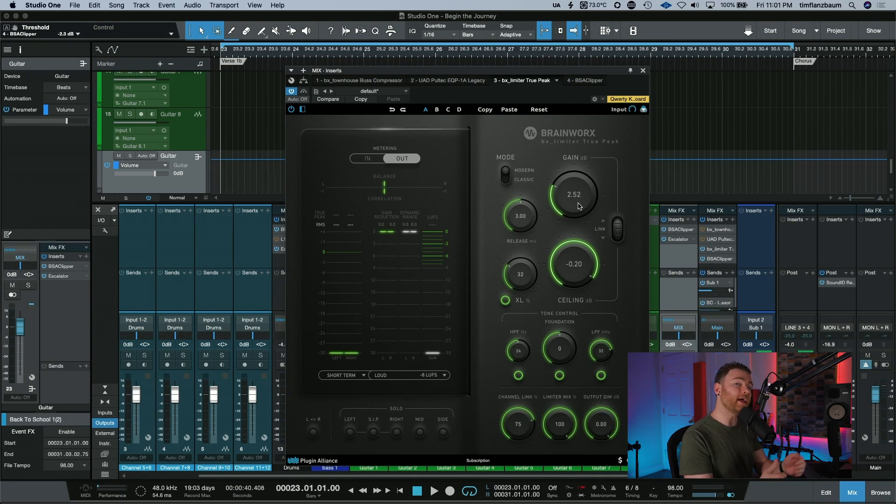
left_click(590, 81)
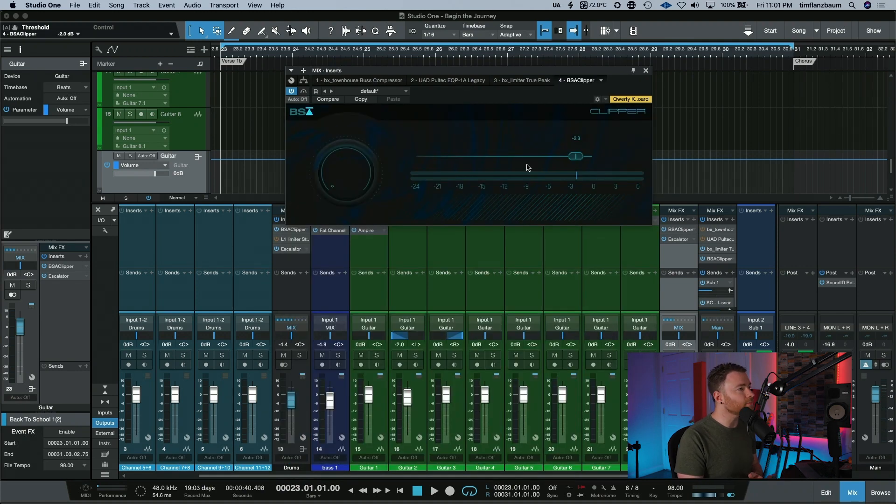